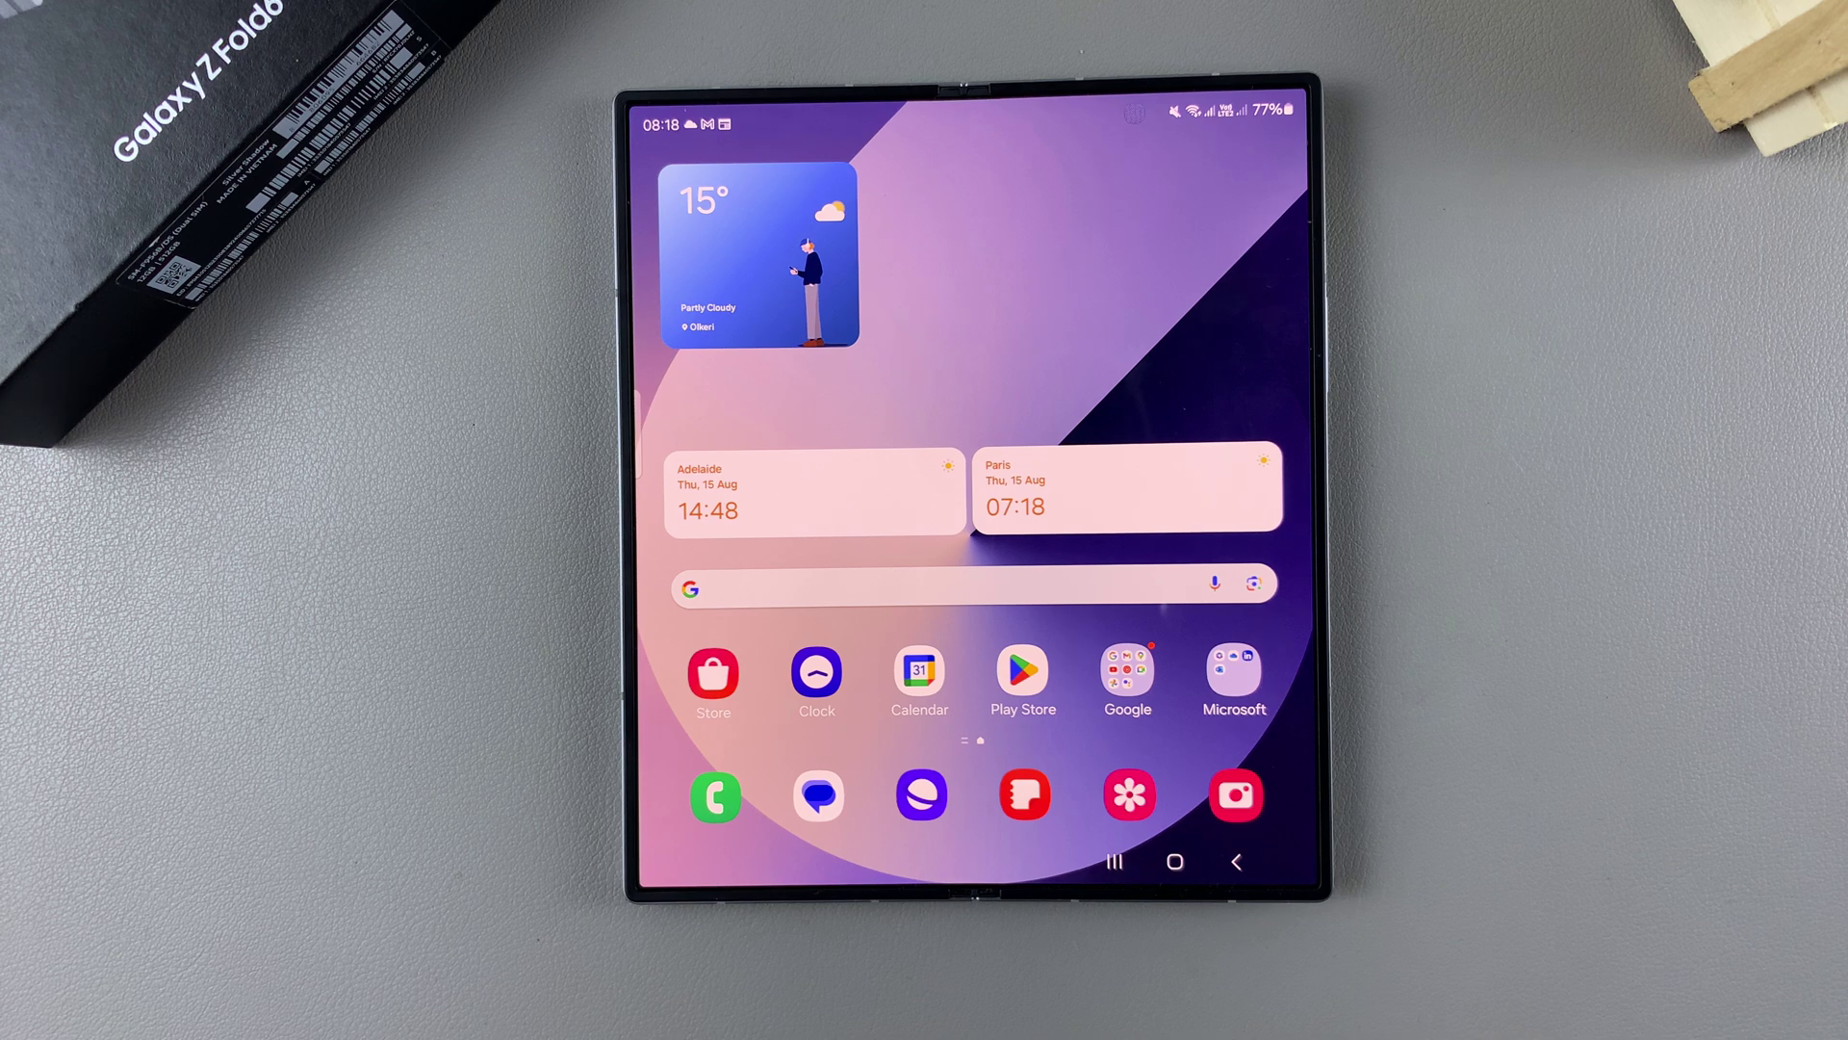
Swipe up on the One UI home screen to reveal the app drawer
drag(1280, 564, 1279, 289)
Launch Settings from the app drawer and open Software update from the left list
click(1122, 438)
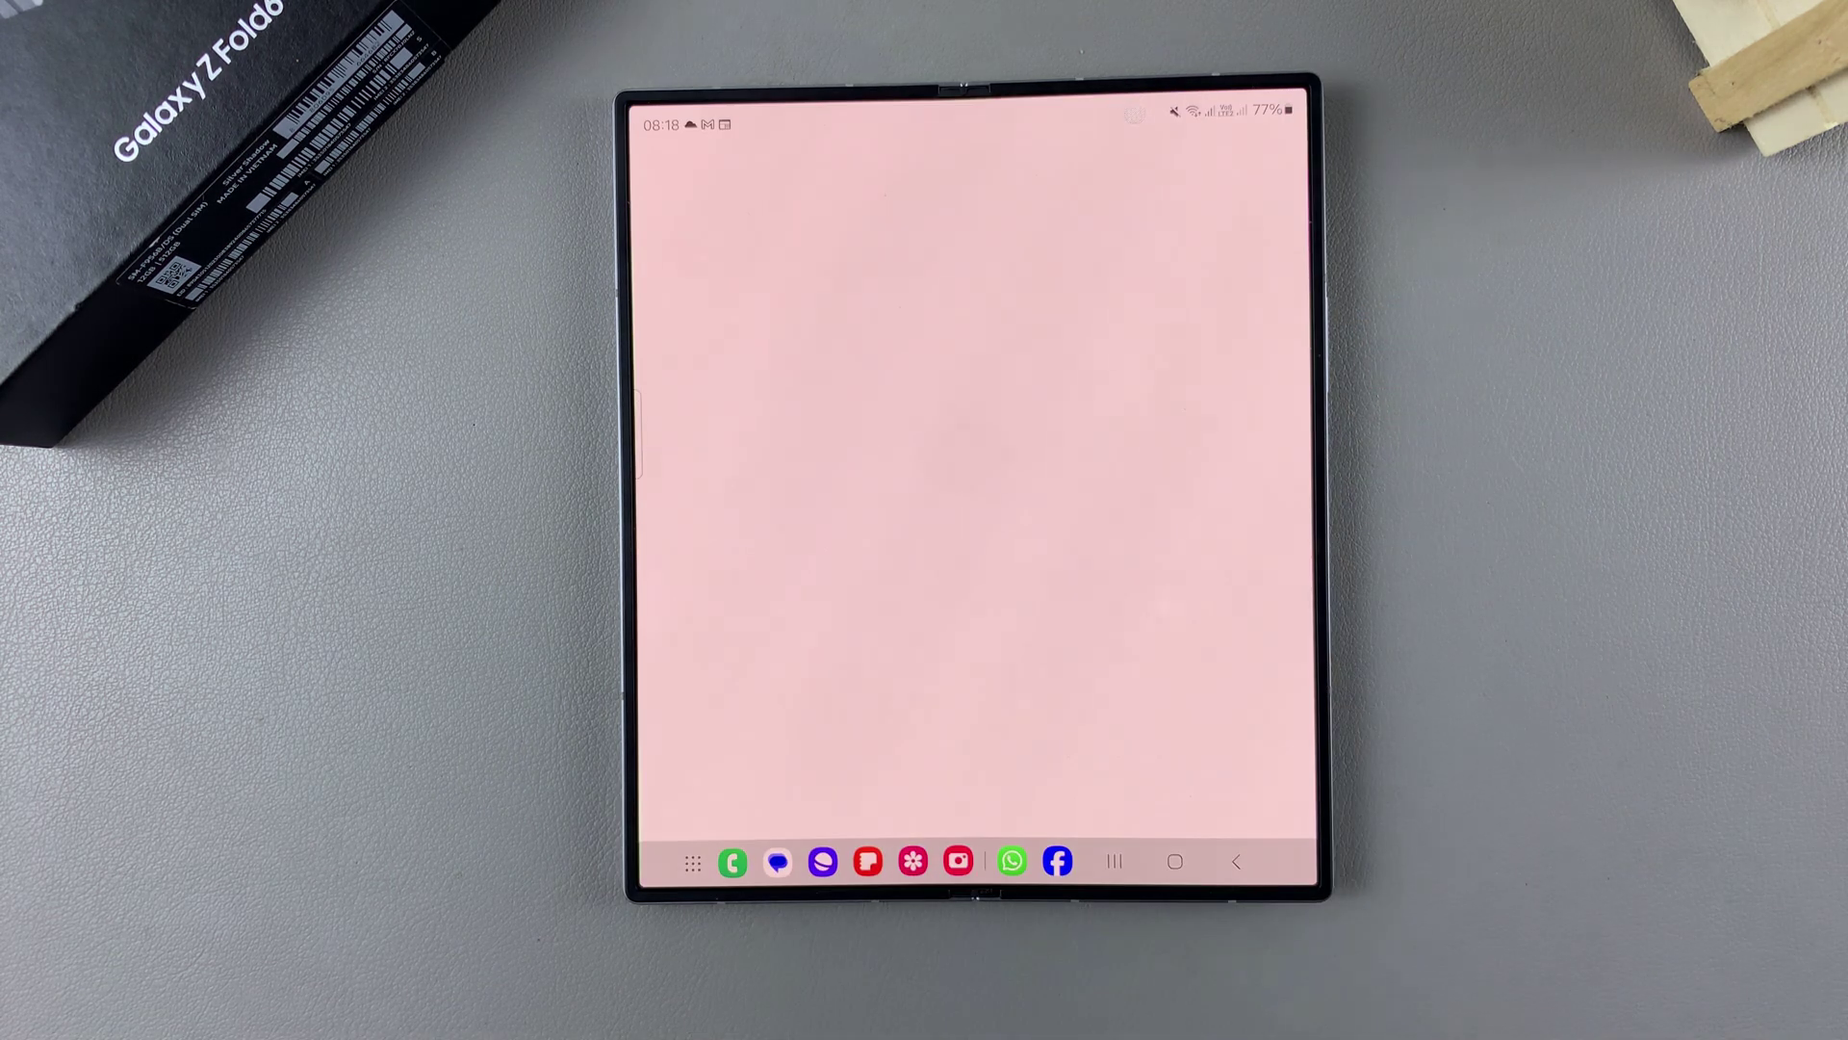
drag(679, 737, 715, 311)
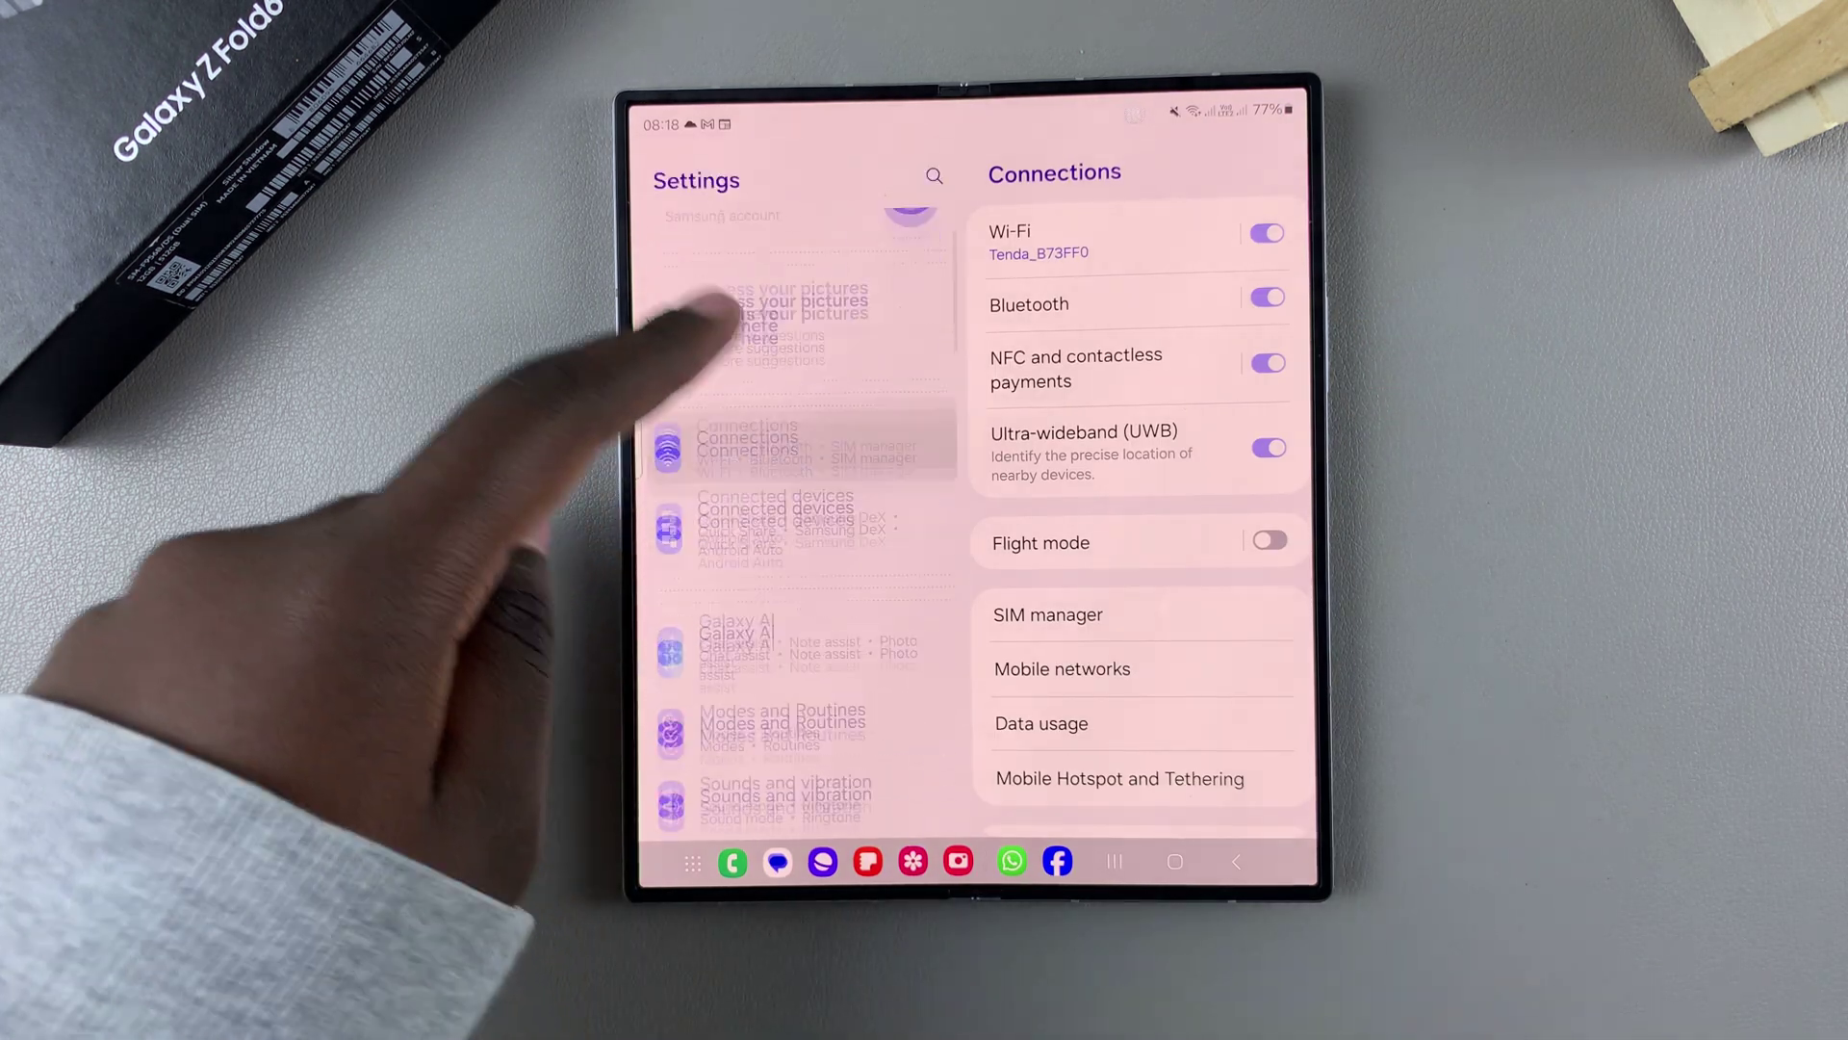
drag(702, 763, 613, 282)
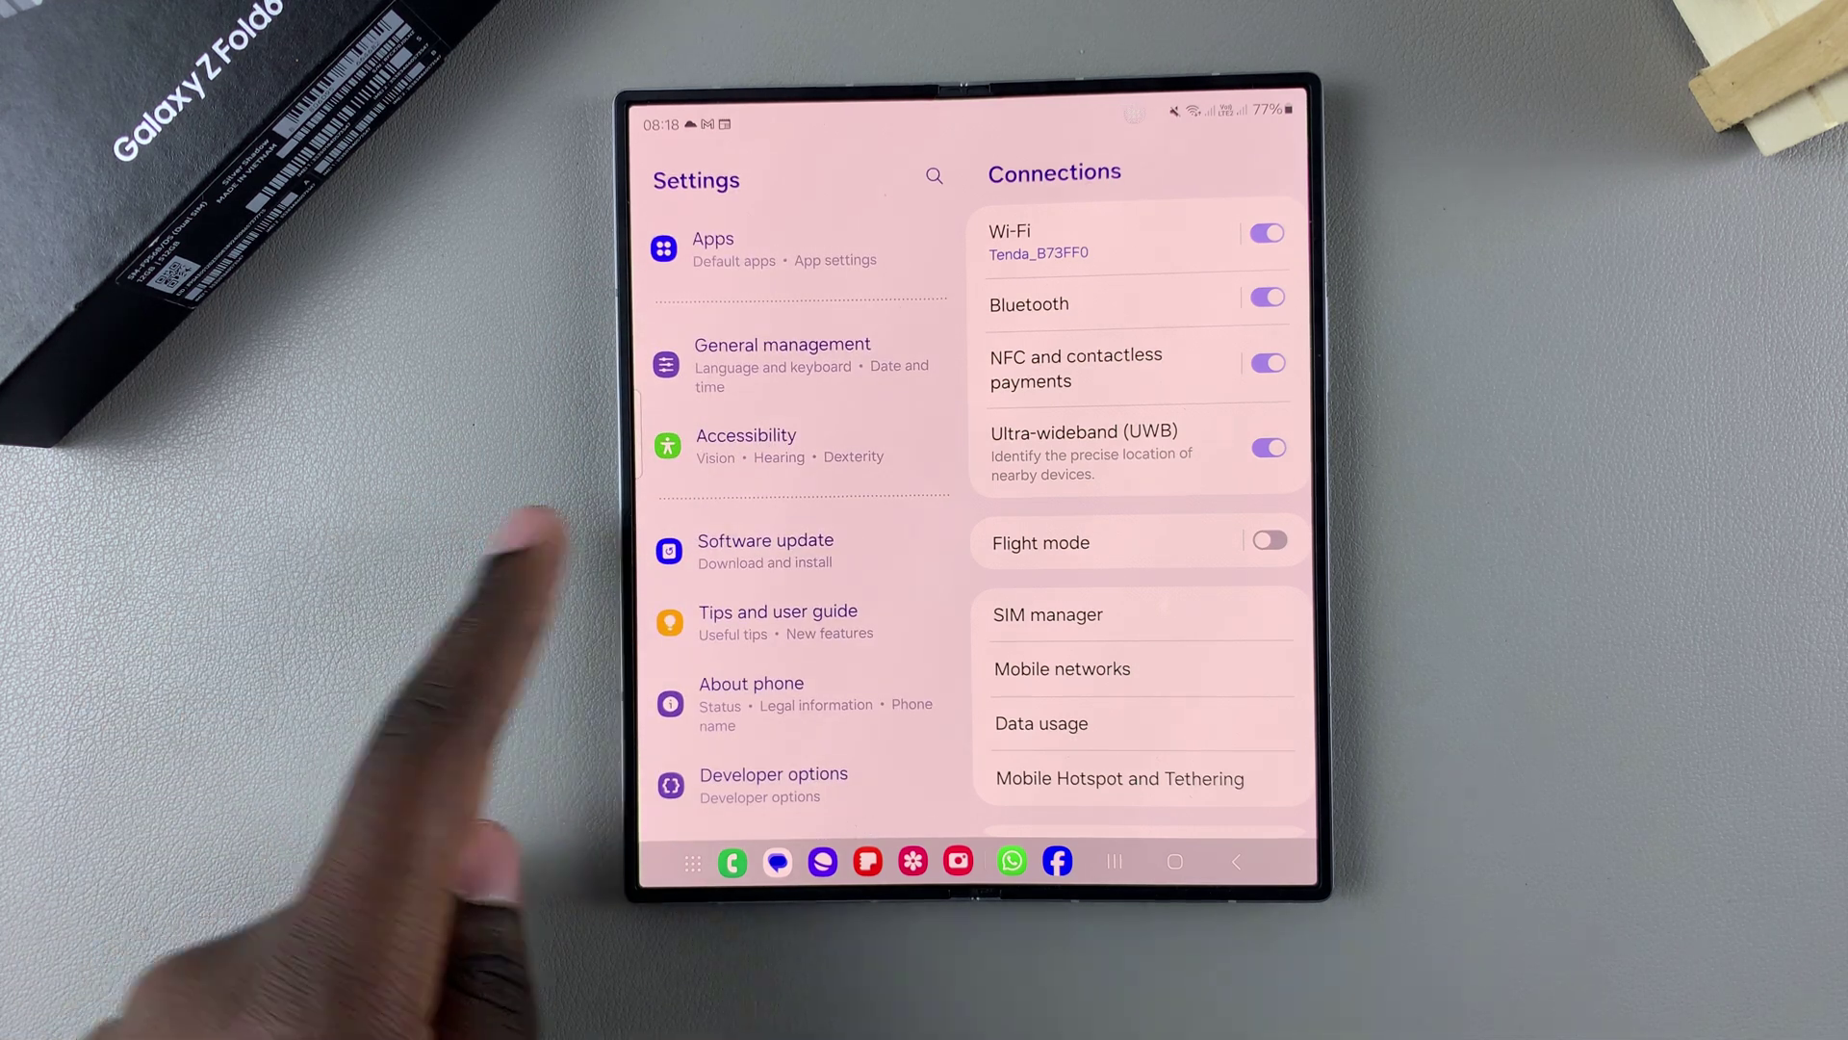
click(765, 549)
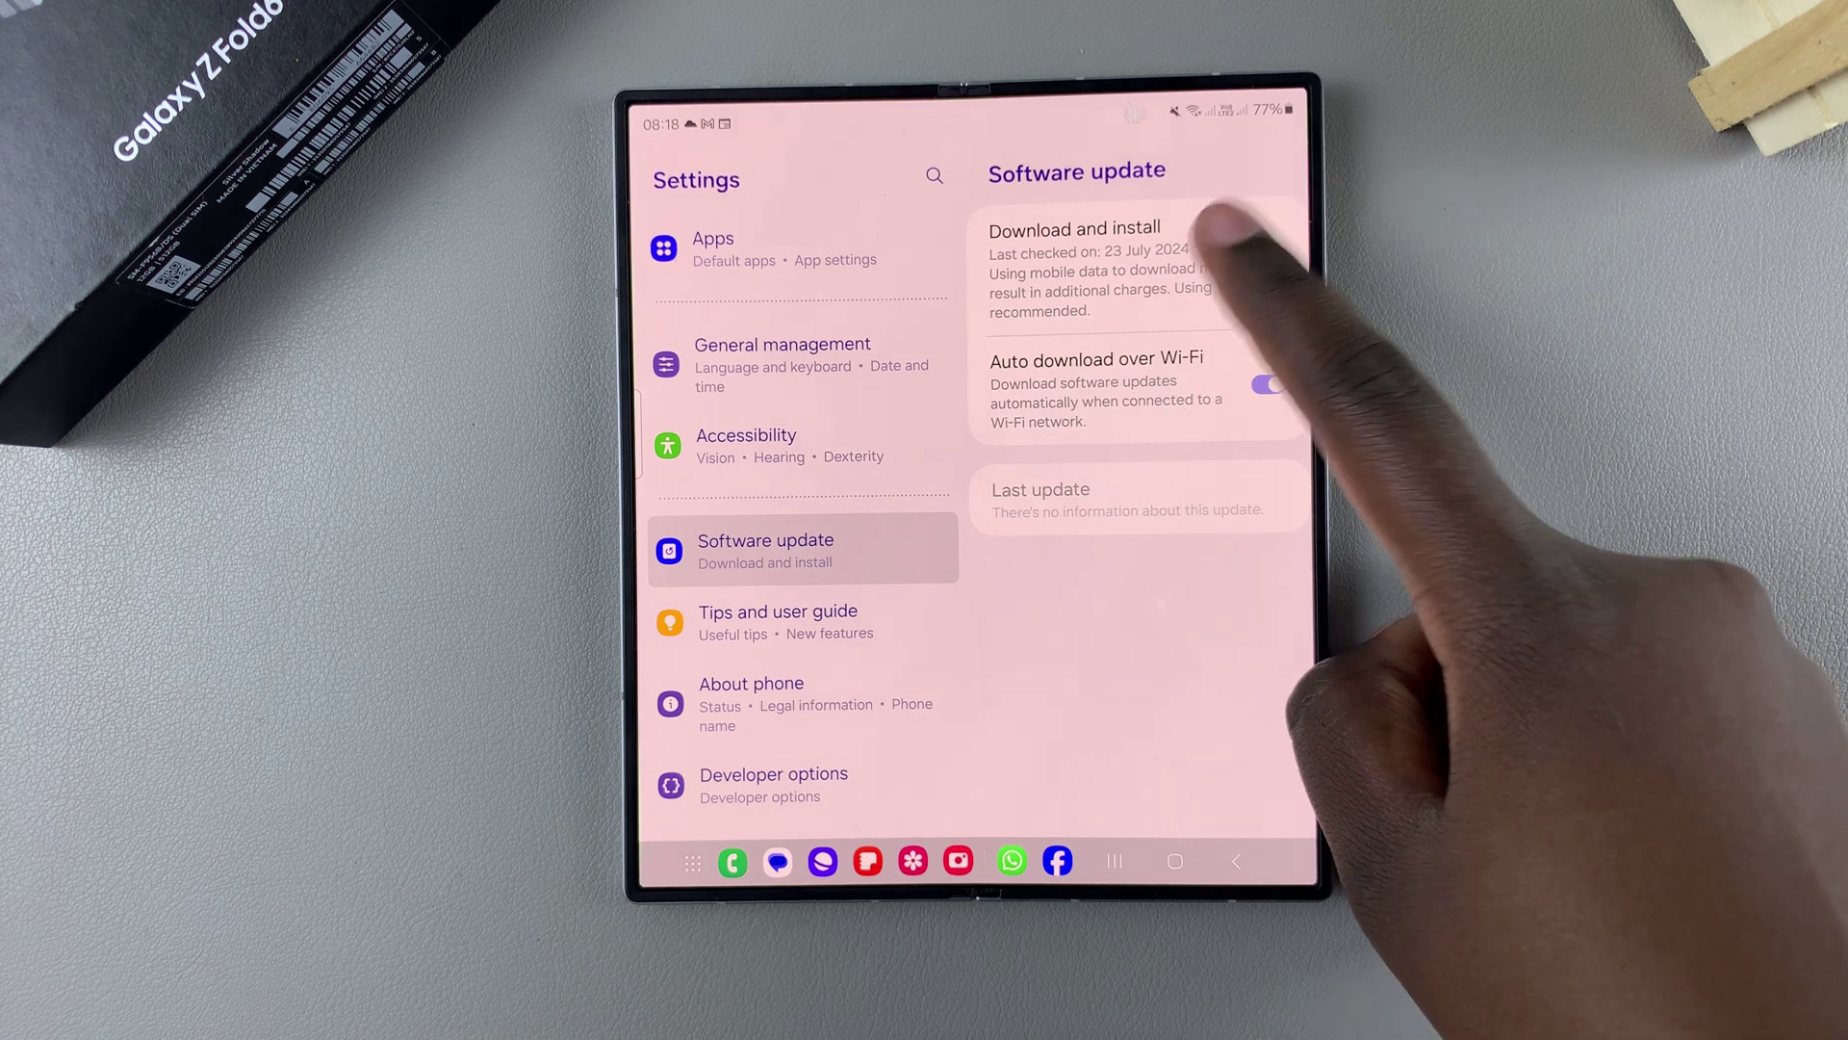
Run Download and install and let the check confirm One UI 6.1.1 is up to date
click(1098, 232)
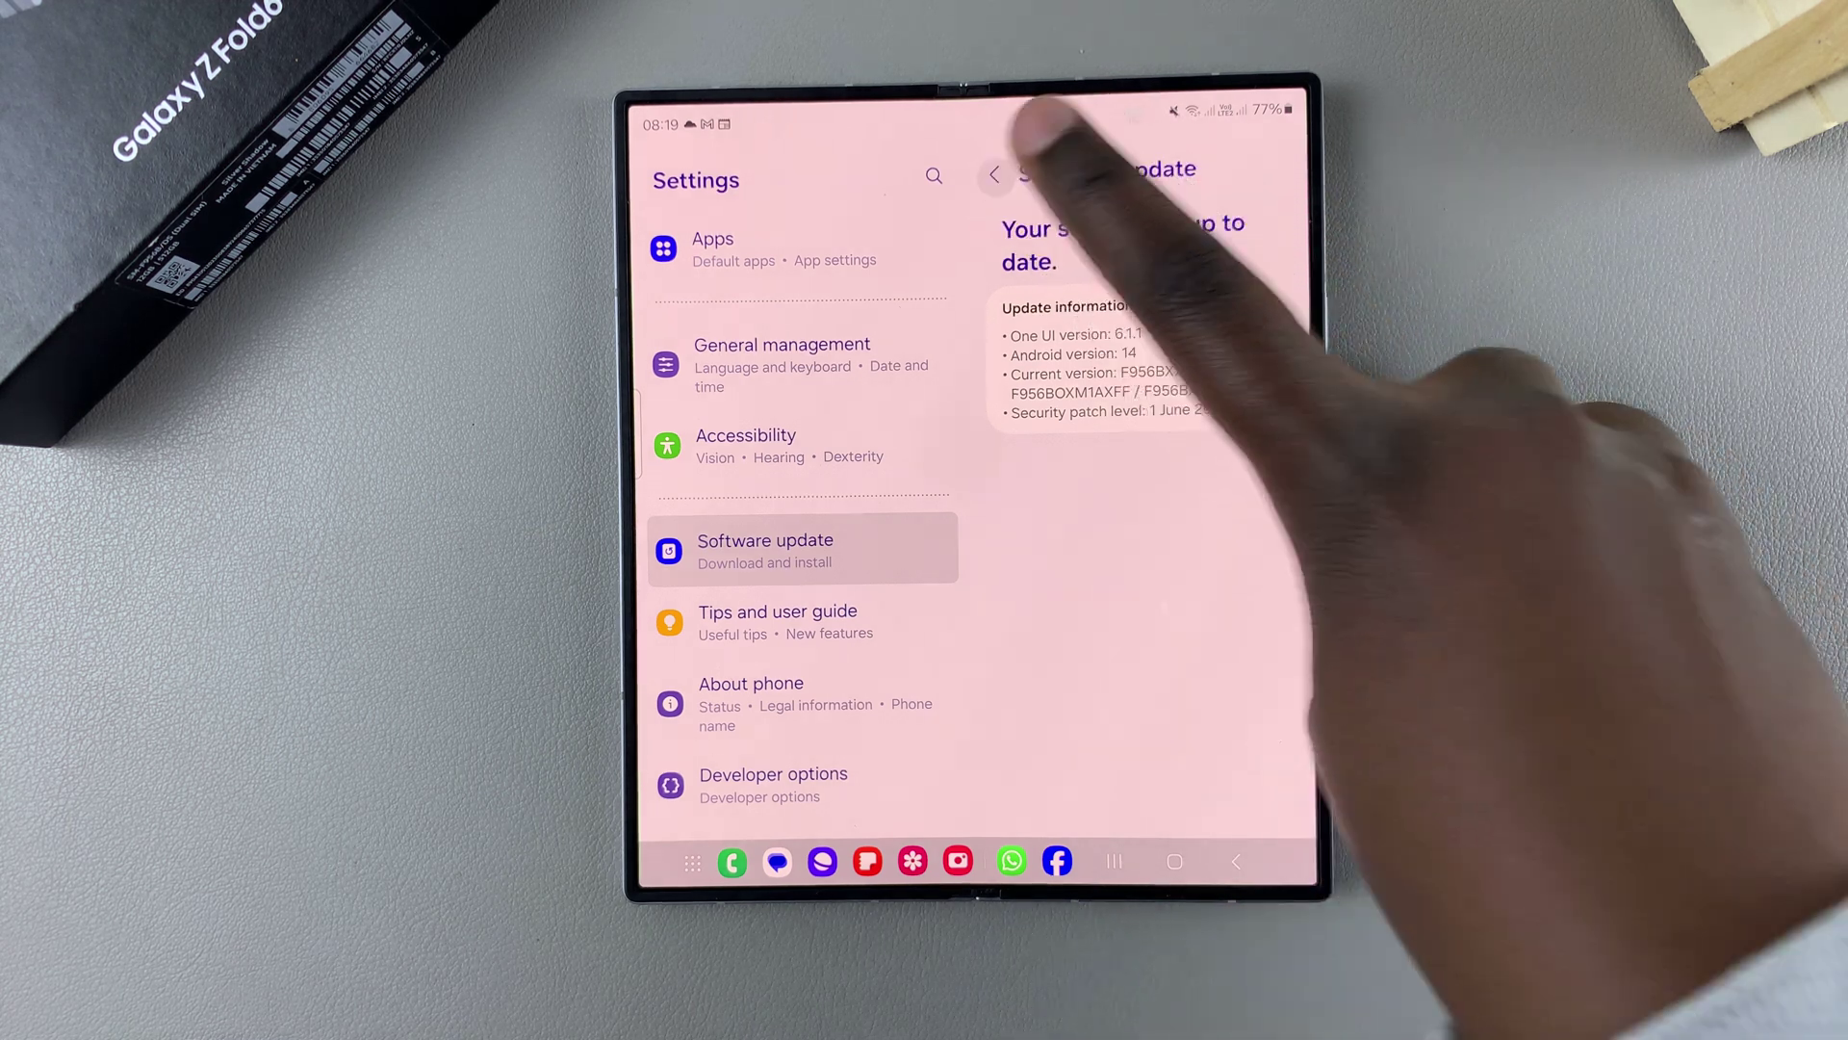
Go back, switch Auto download over Wi-Fi off and on, then dismiss Settings from Recents
click(994, 173)
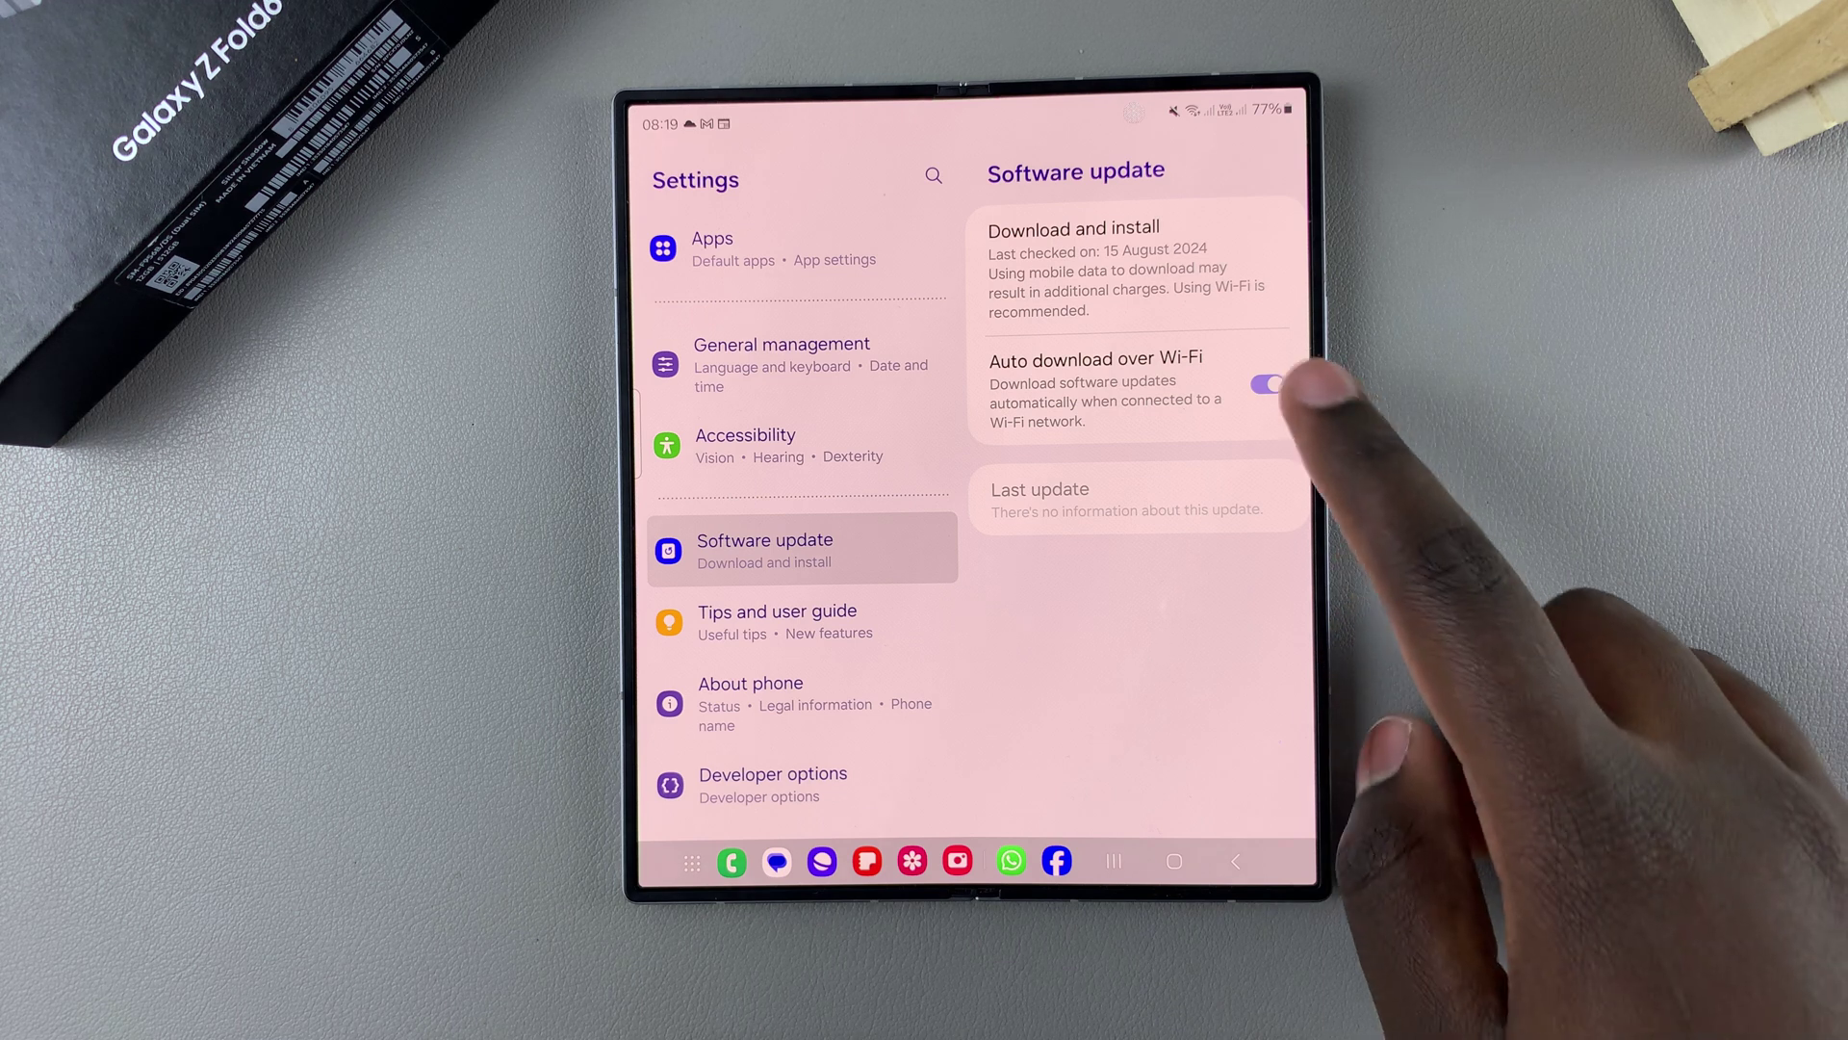
click(1269, 383)
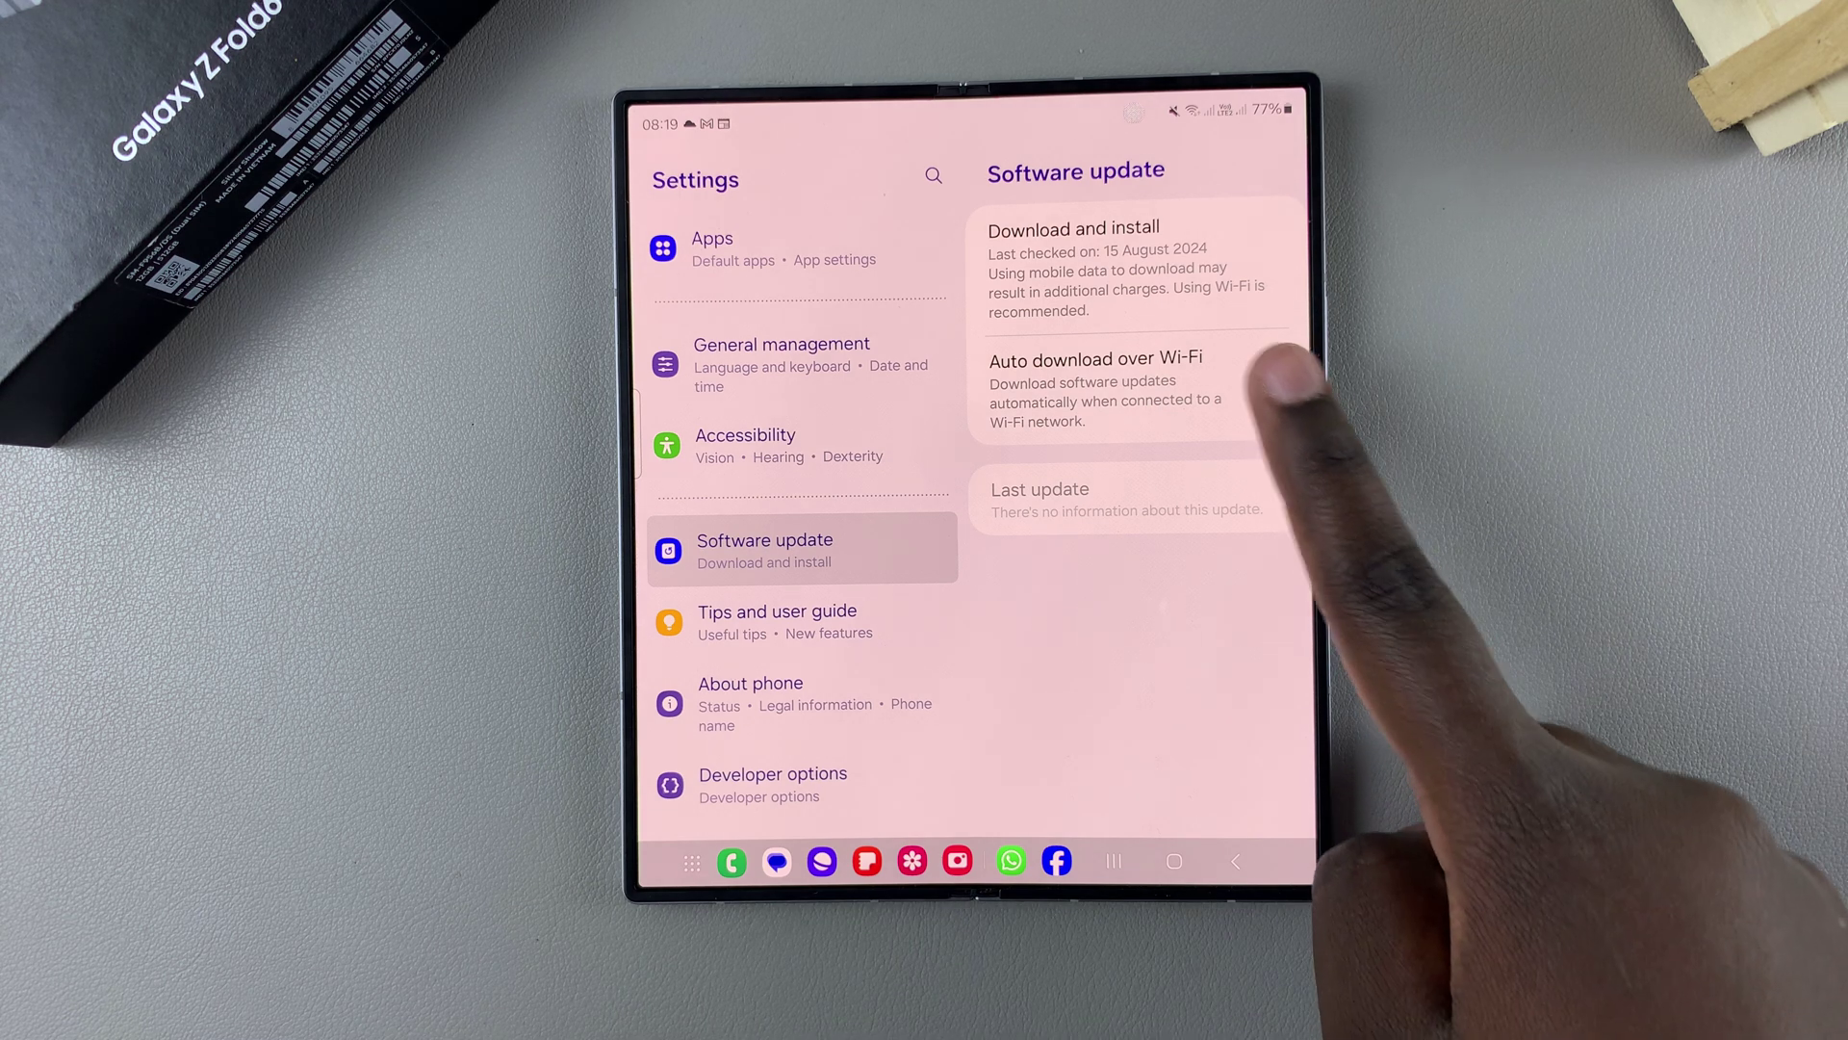
click(1268, 383)
click(1113, 861)
drag(953, 433, 953, 131)
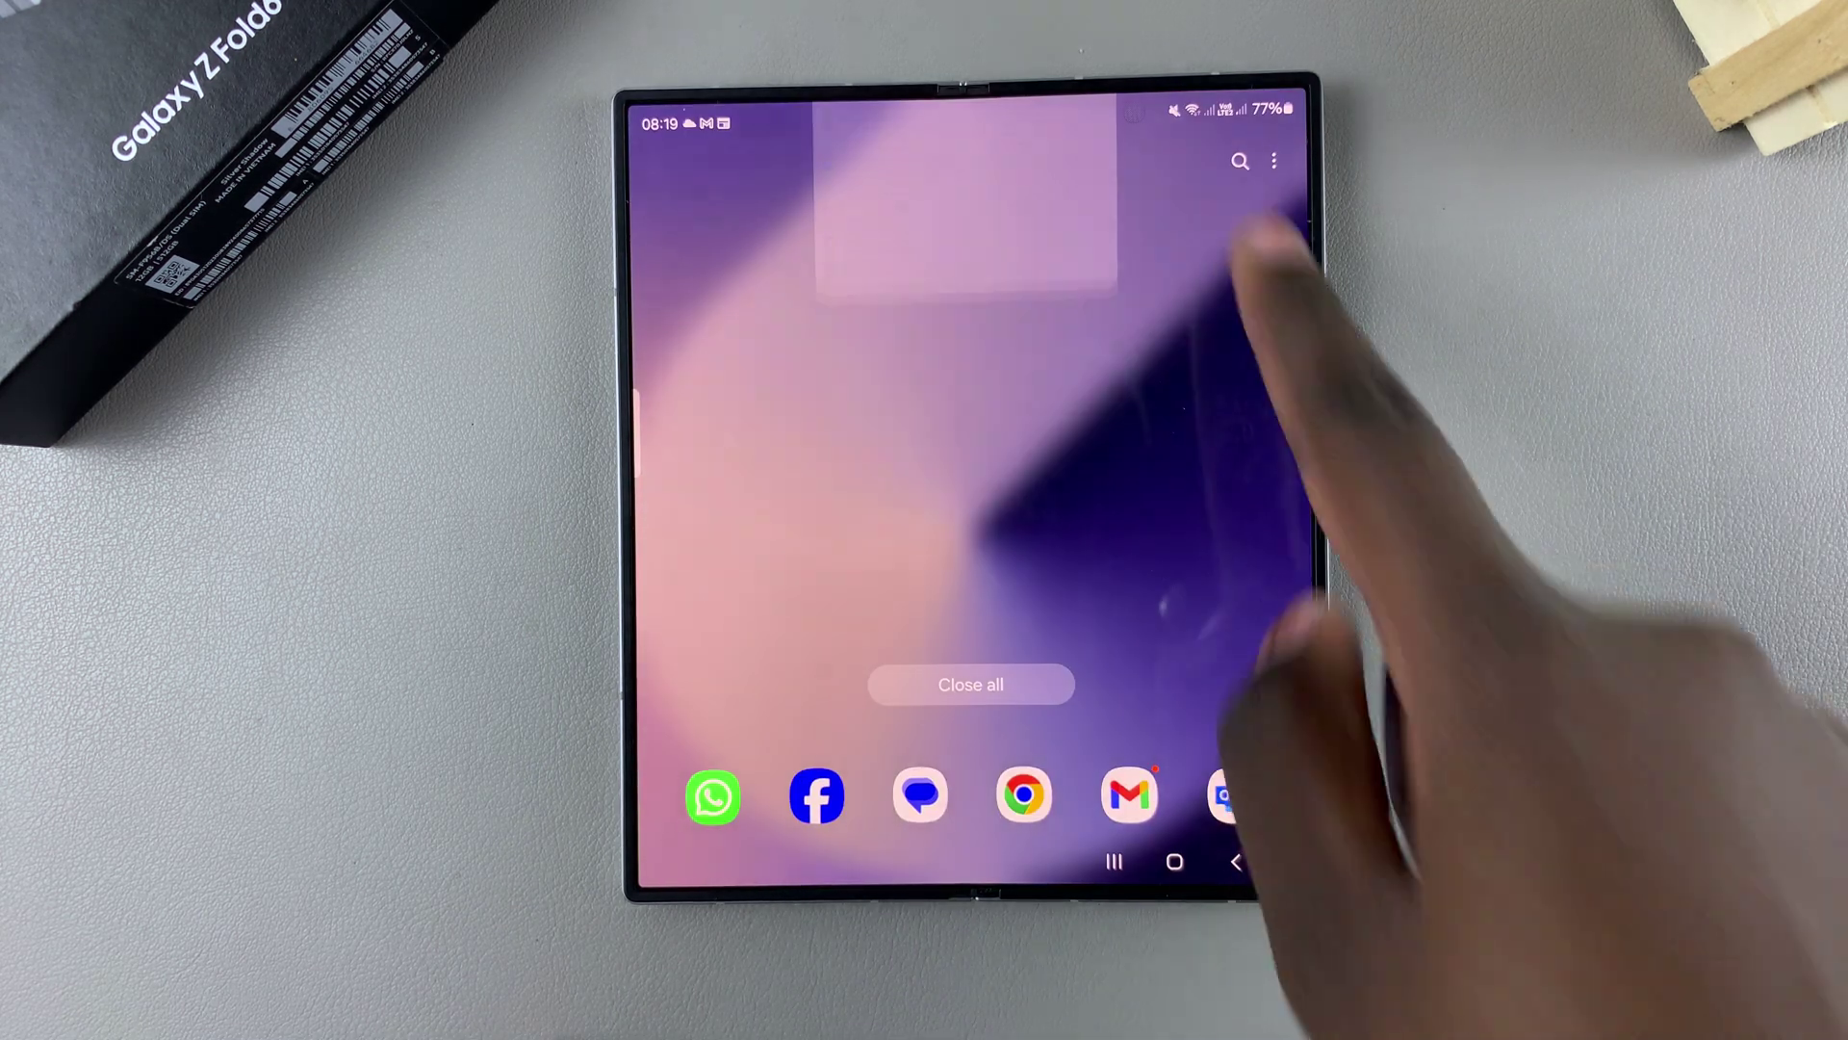